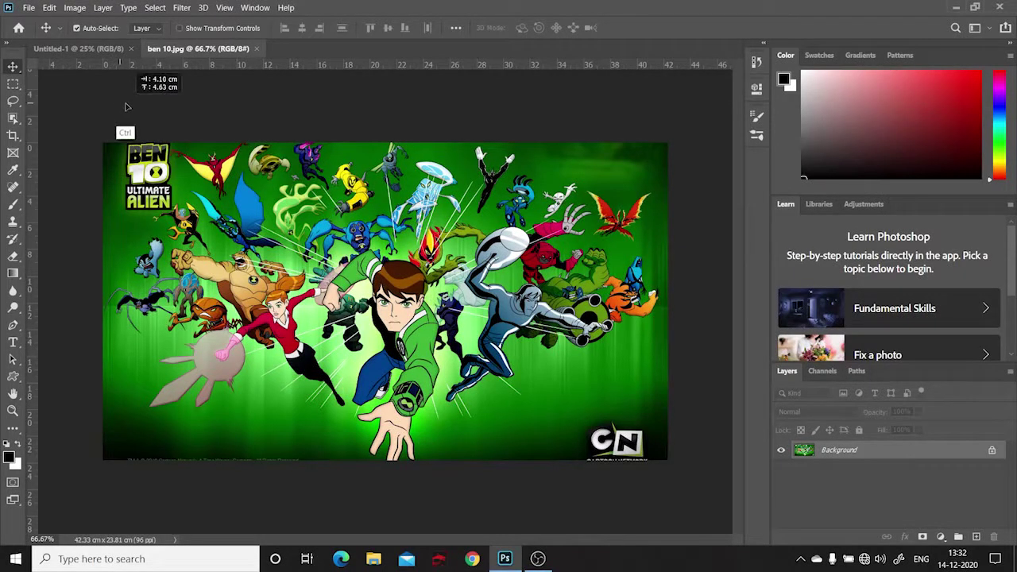
- Convert the locked poster background into an editable Layer 0 and shift the image
click(118, 104)
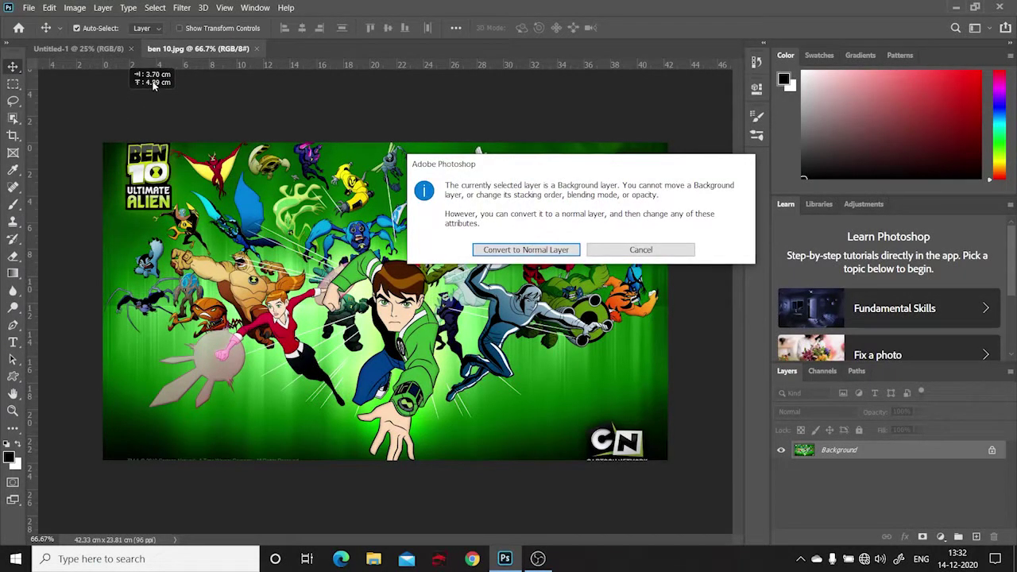
click(554, 252)
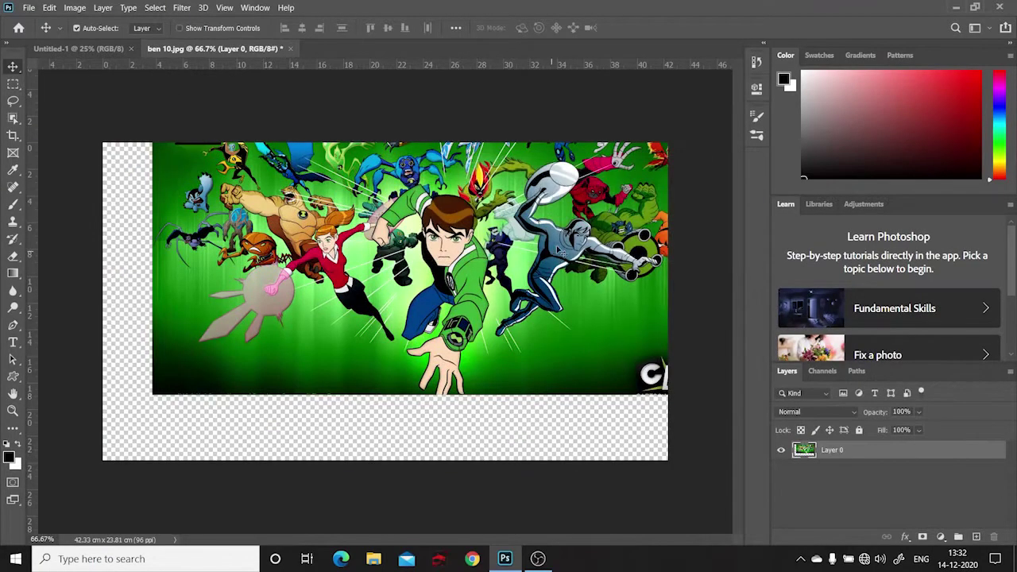
drag(586, 283, 521, 339)
- Zoom in to 200% on Ben with the Pen tool selected in Path mode
key(ctrl+plus)
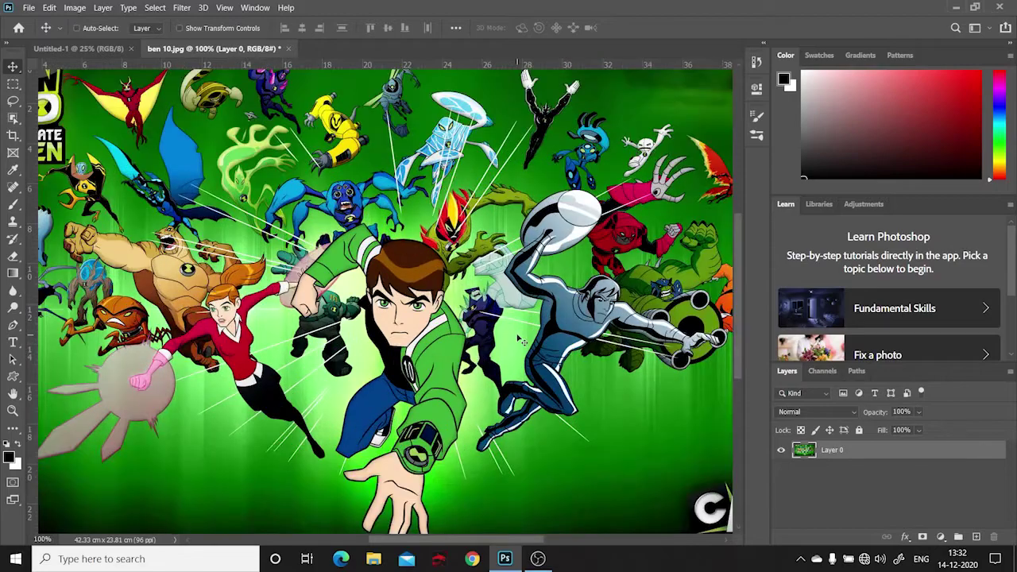
key(ctrl+plus)
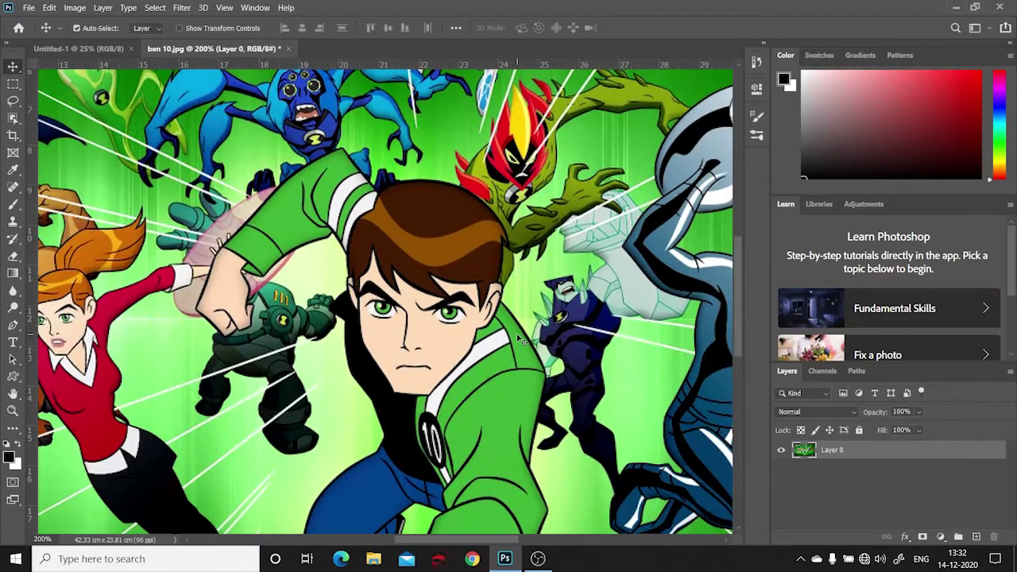
scroll(545, 252, down, 1)
scroll(547, 254, down, 1)
scroll(546, 256, down, 1)
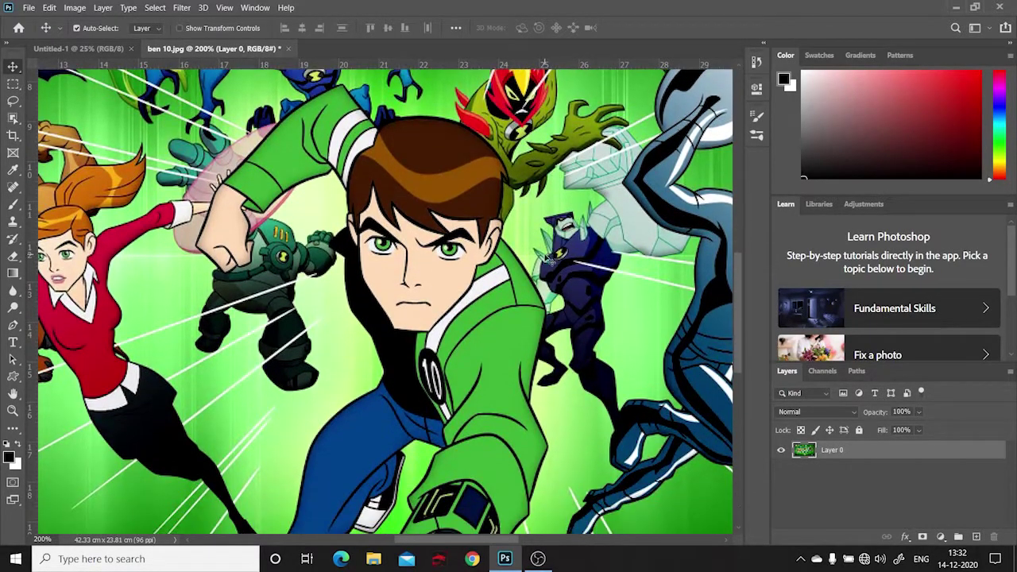
key(ctrl+minus)
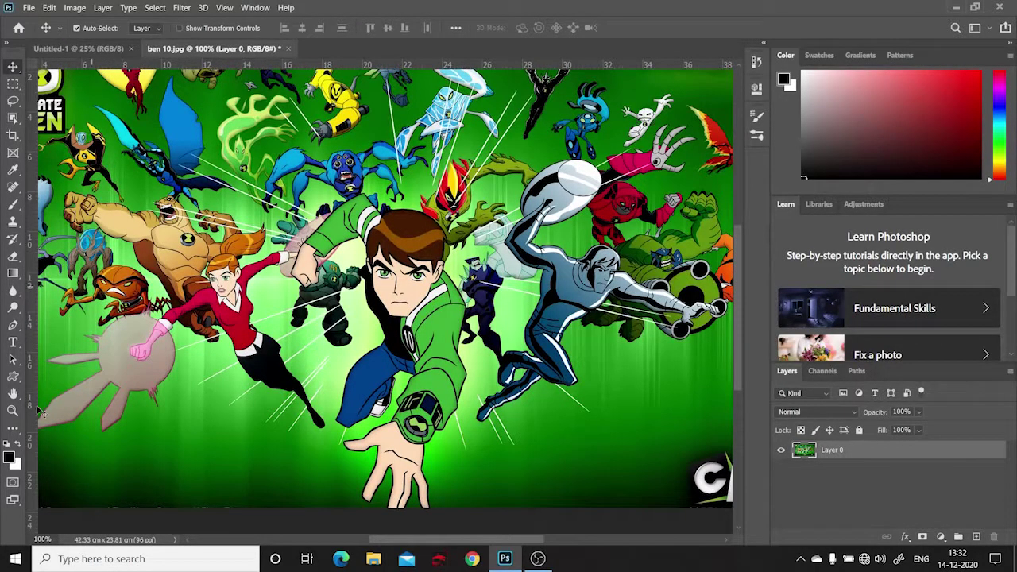
click(14, 326)
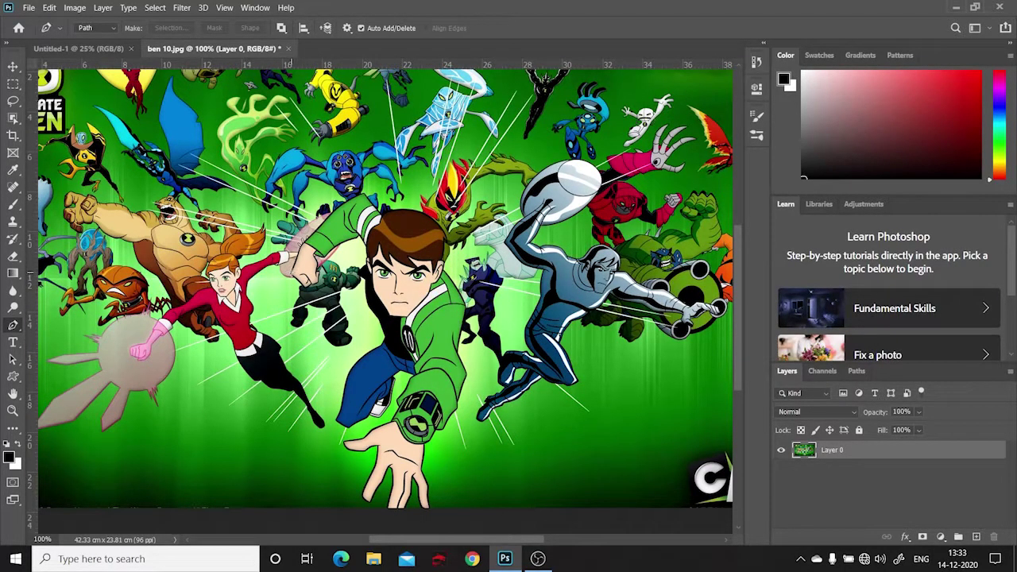
key(ctrl+plus)
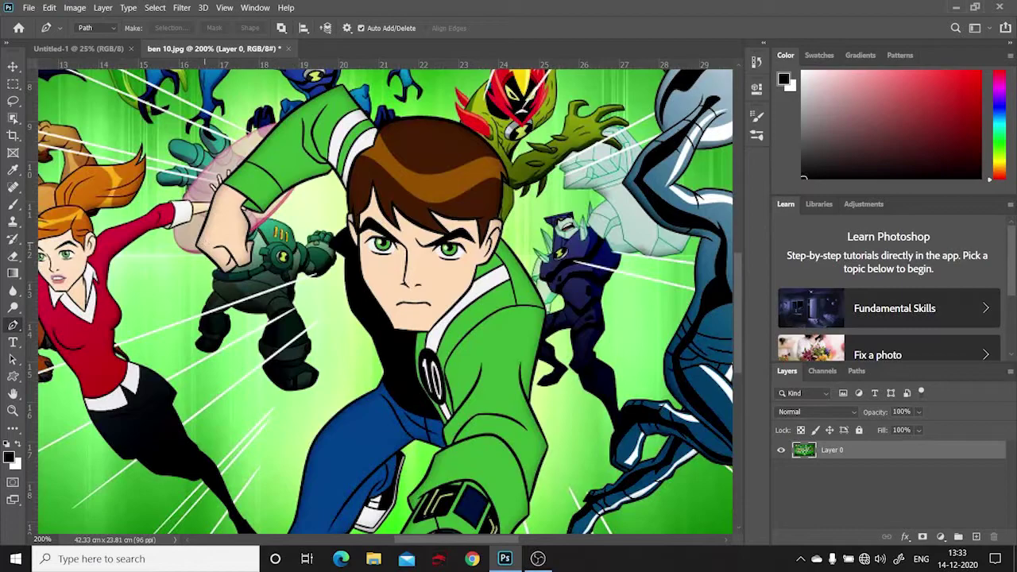
- Start the path at Ben's fist and trace curved anchors up to the shoulder and hair edge
click(194, 245)
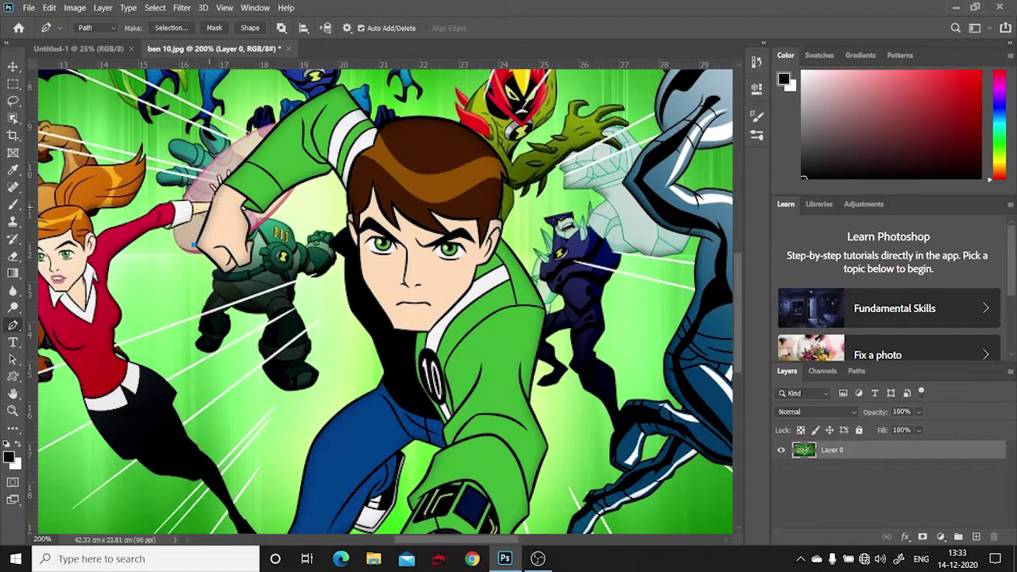
drag(214, 193, 224, 171)
right_click(280, 120)
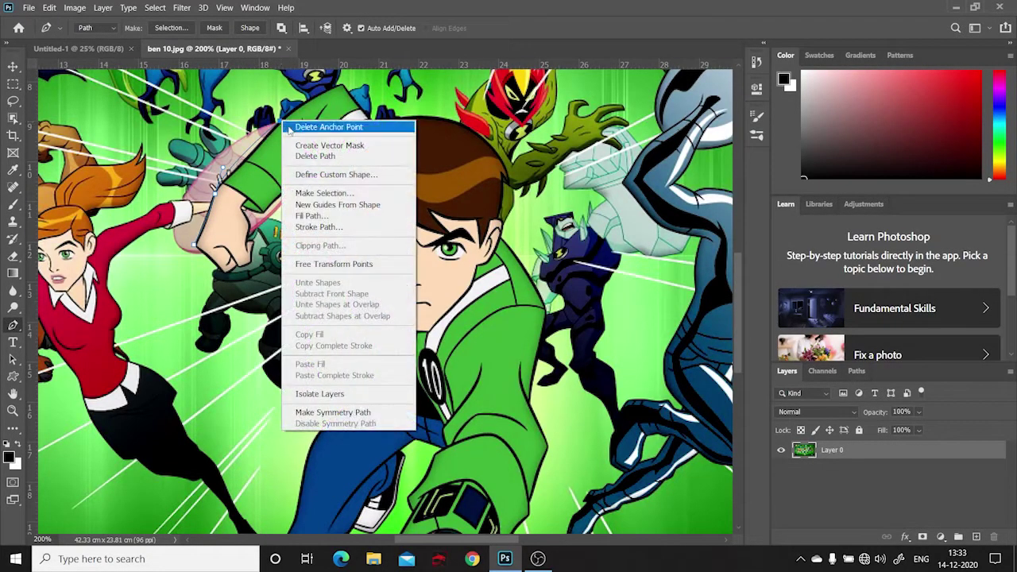
key(Escape)
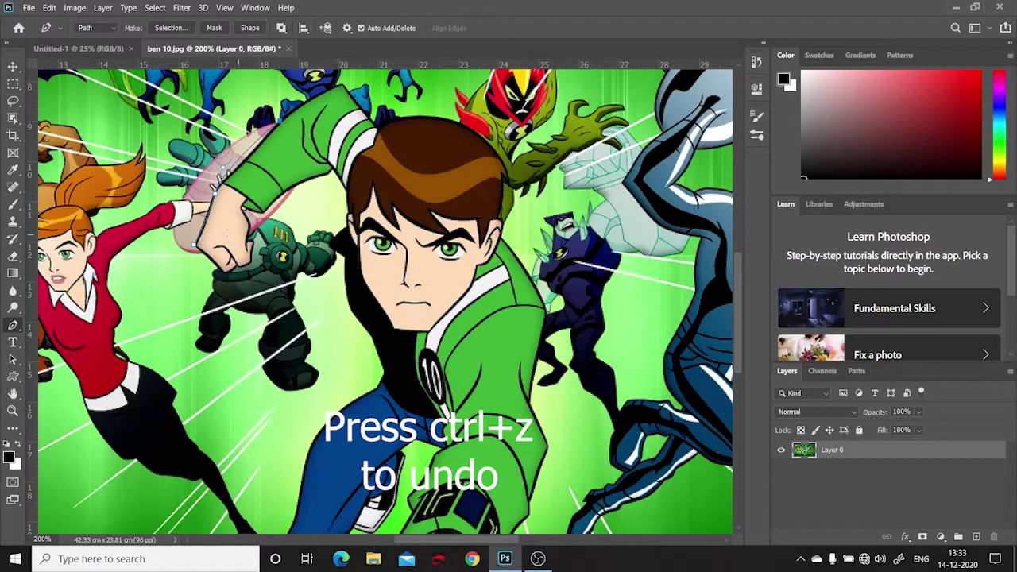
key(ctrl+z)
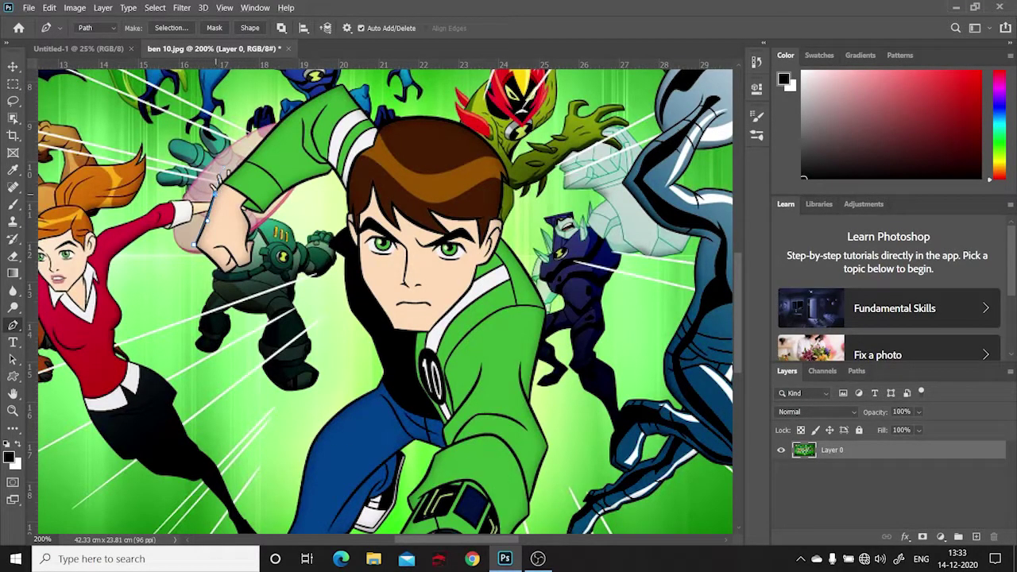
click(274, 132)
drag(342, 83, 376, 73)
click(377, 127)
drag(377, 127, 384, 141)
alt+click(380, 128)
drag(379, 127, 385, 130)
- Trace curved anchors along the top and right edge of Ben's hair
drag(507, 180, 560, 291)
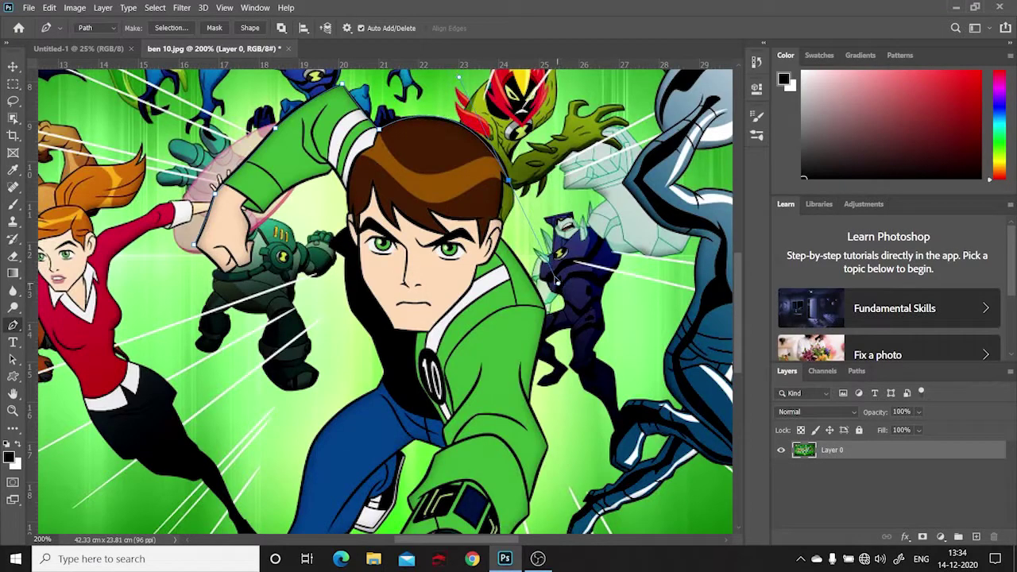
key(ctrl+z)
drag(469, 127, 529, 159)
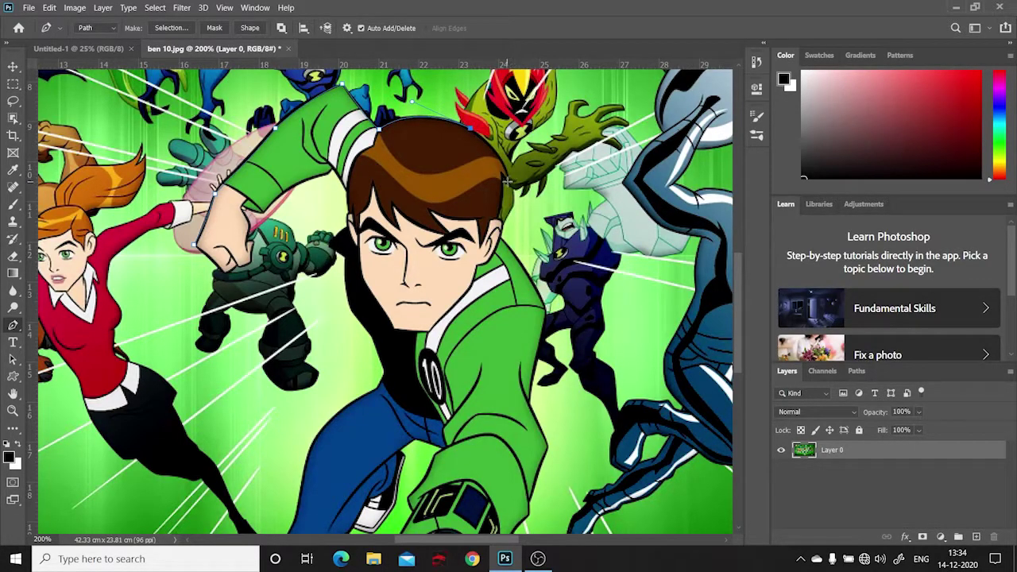
drag(507, 181, 513, 206)
alt+click(509, 181)
drag(508, 182, 513, 213)
drag(497, 216, 491, 250)
- Continue the path down the face edge, jacket and sleeve toward the Omnitrix wrist
drag(491, 254, 477, 276)
scroll(482, 267, down, 3)
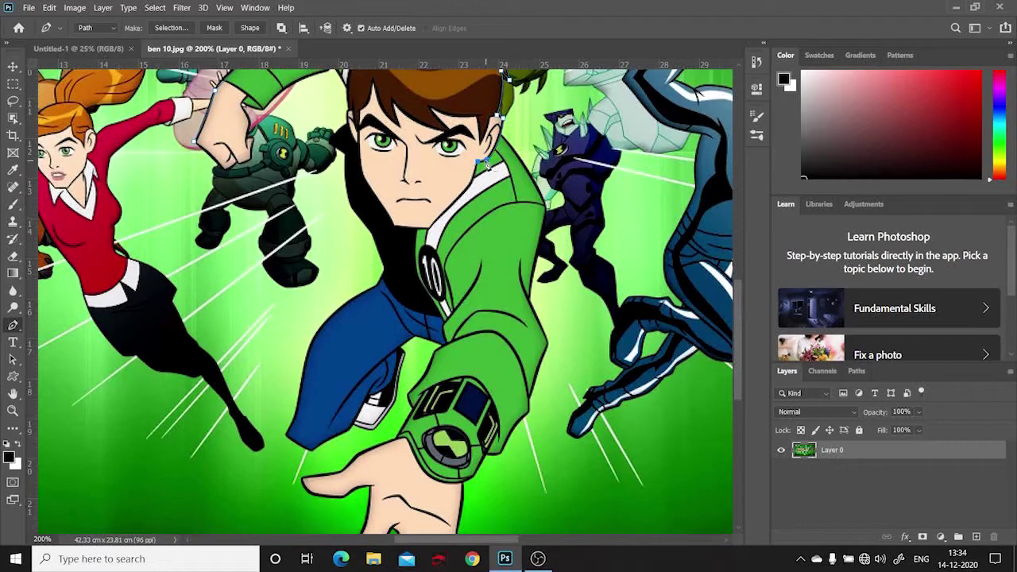
click(544, 203)
drag(528, 294, 532, 310)
click(546, 343)
click(529, 397)
click(511, 423)
click(501, 452)
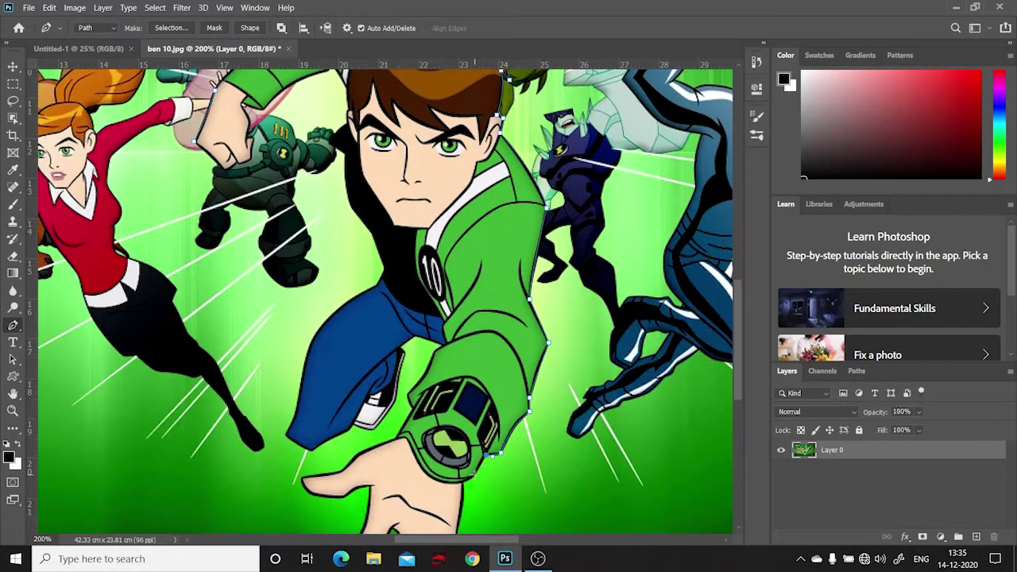
scroll(469, 475, down, 5)
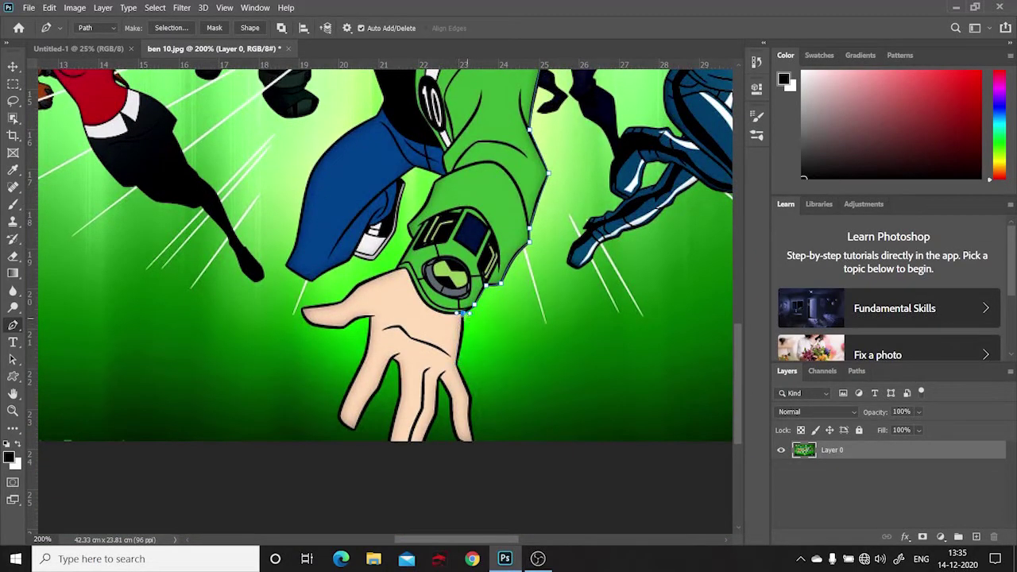
- Trace the path down the wrist and around each outstretched finger
click(461, 347)
scroll(479, 388, down, 1)
click(470, 388)
drag(475, 430, 458, 431)
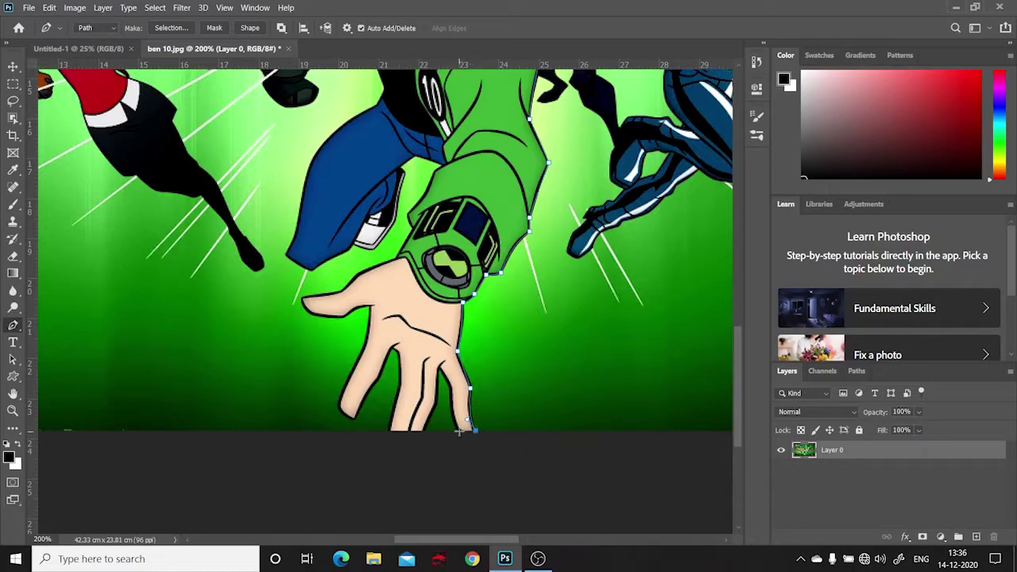
click(437, 368)
click(437, 401)
click(424, 430)
click(388, 430)
click(398, 387)
click(393, 350)
click(381, 377)
click(361, 410)
click(354, 430)
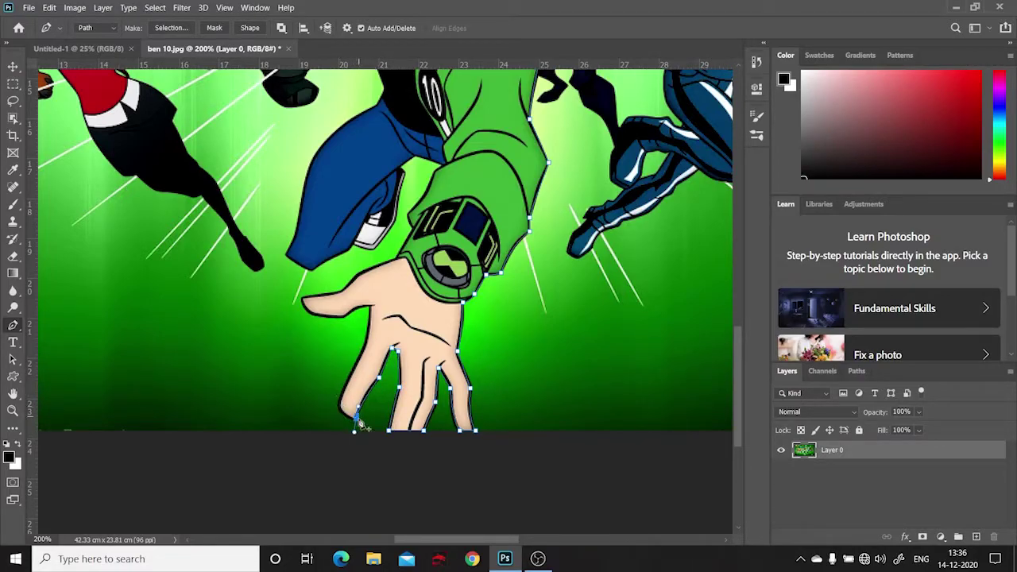
click(342, 414)
- Carry the outline up the hand's left edge, around the index finger and across the hand top
click(367, 340)
click(359, 307)
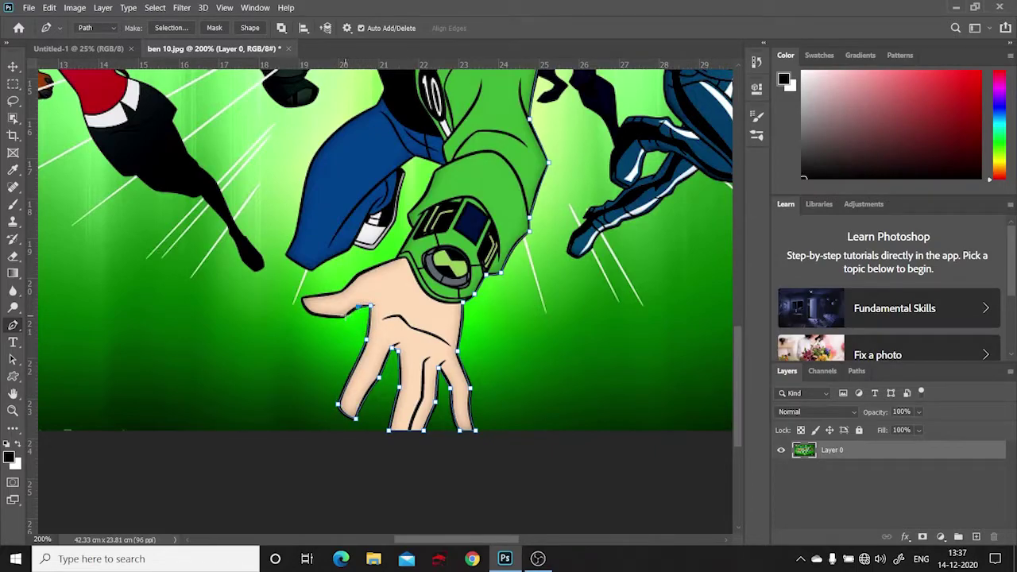
click(310, 312)
click(343, 291)
click(354, 274)
click(398, 256)
- Trace around the sleeve cuff and along the blue leg with a curved top segment
click(433, 168)
click(416, 156)
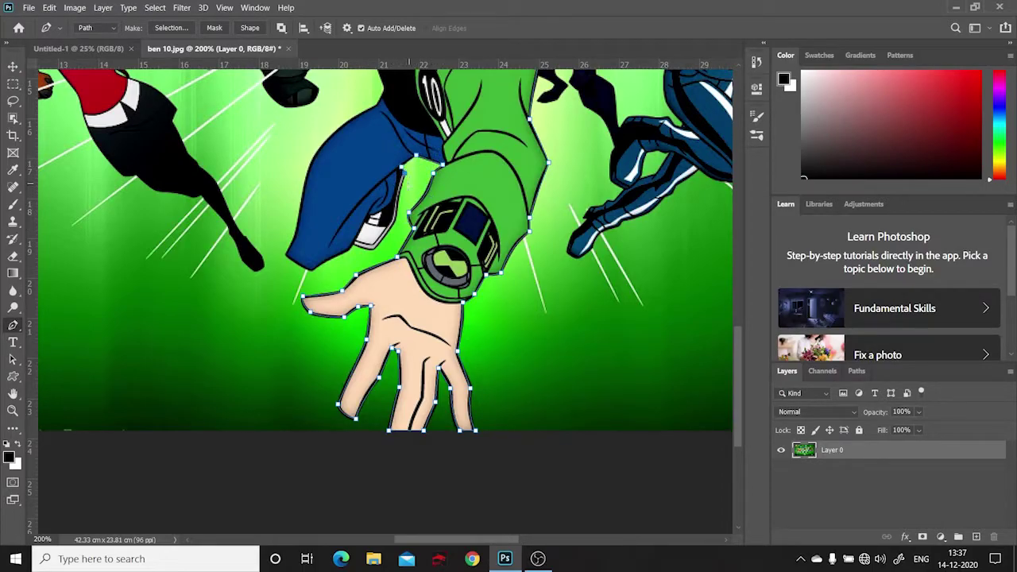
click(394, 216)
click(374, 248)
click(310, 270)
click(283, 255)
click(318, 148)
drag(323, 143, 426, 93)
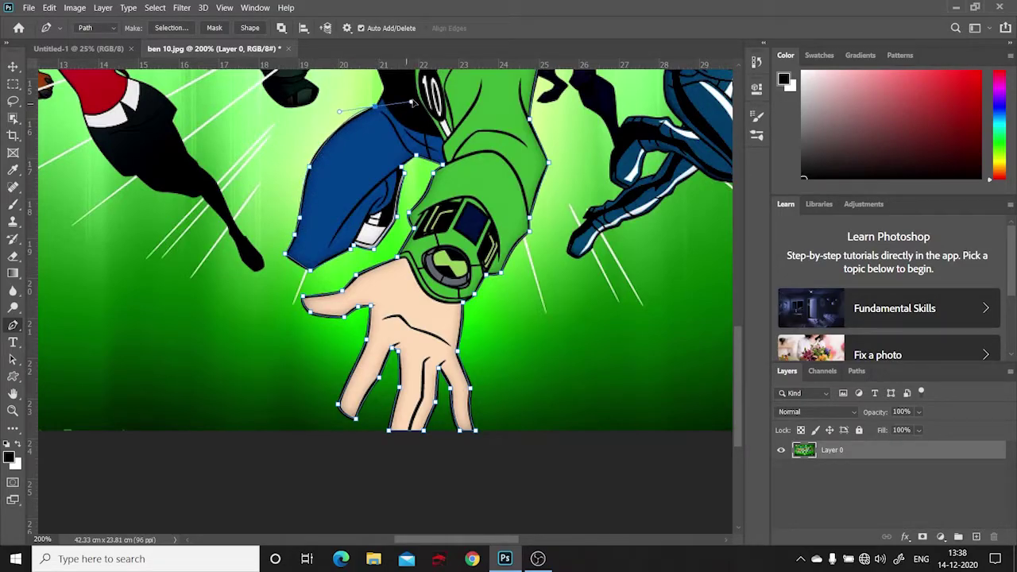
scroll(426, 92, up, 5)
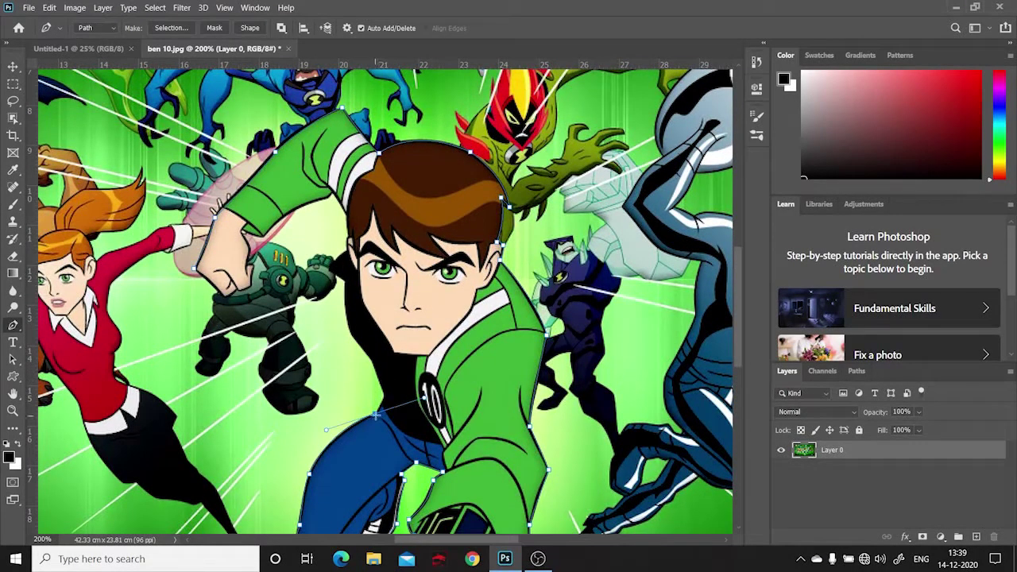
- Outline Ben's neck, face, shoulder, arm and fist, closing the path at its first anchor
click(371, 359)
click(348, 261)
click(344, 252)
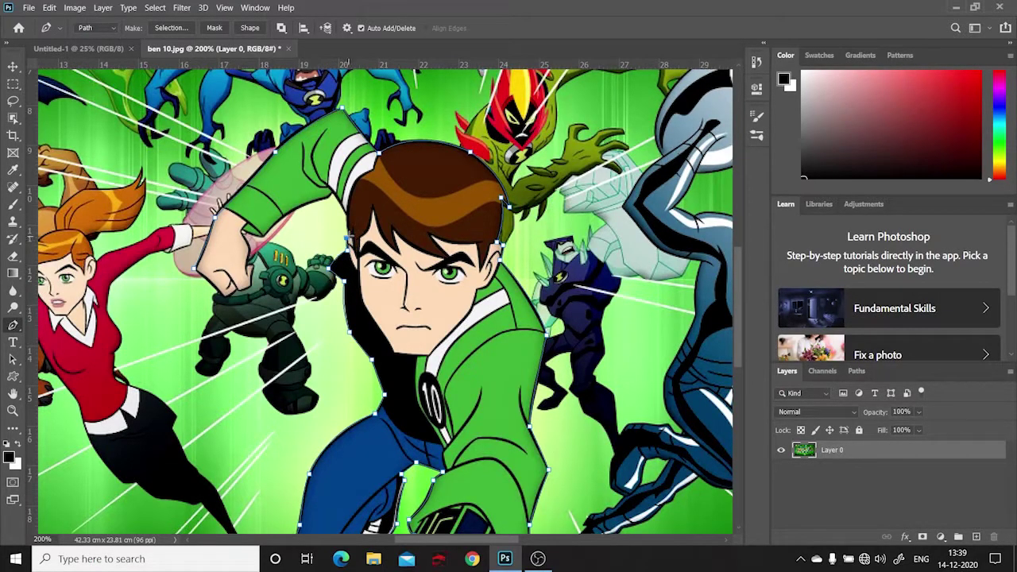
click(347, 237)
click(330, 196)
click(281, 209)
click(239, 227)
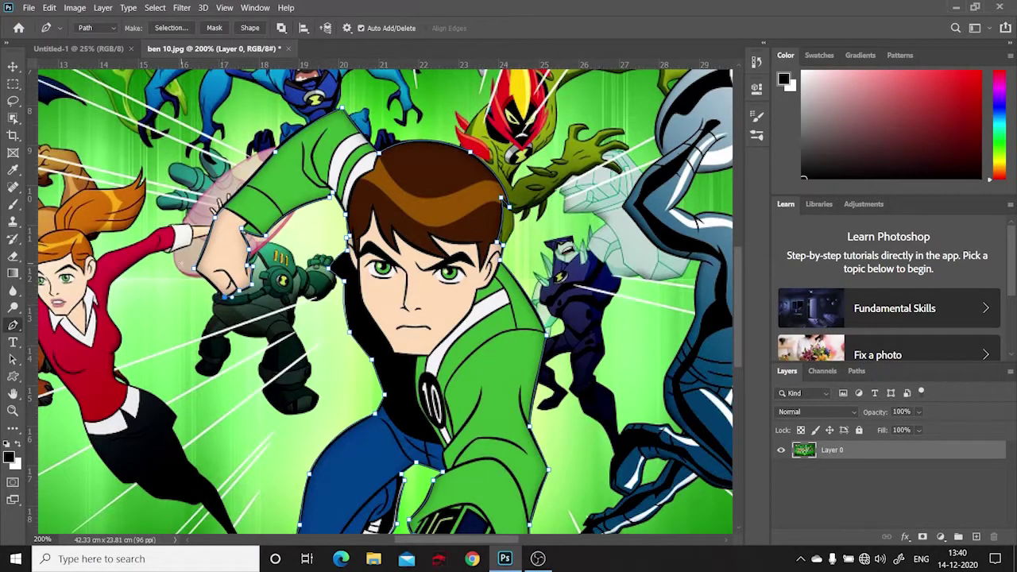
click(195, 270)
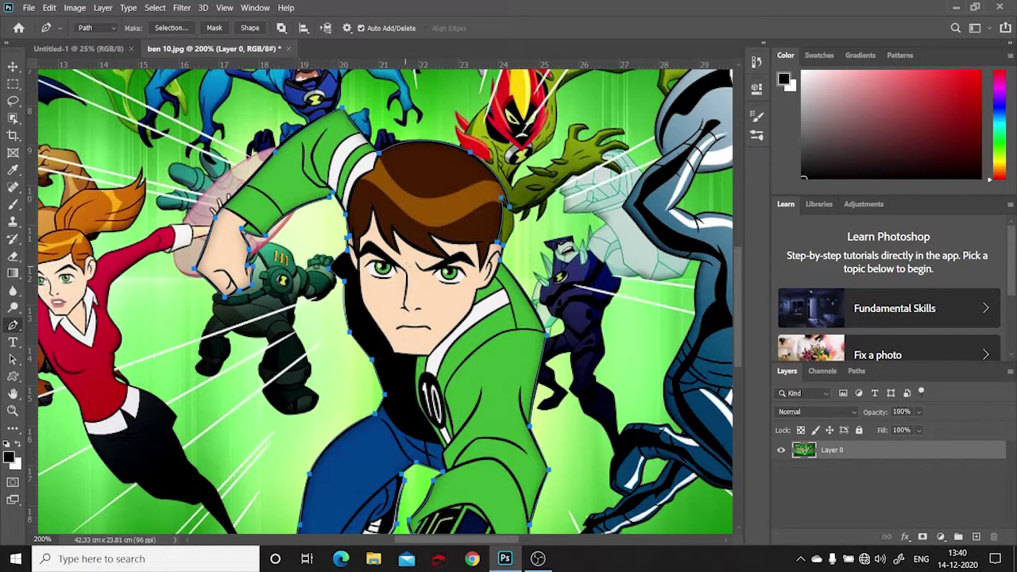
right_click(319, 164)
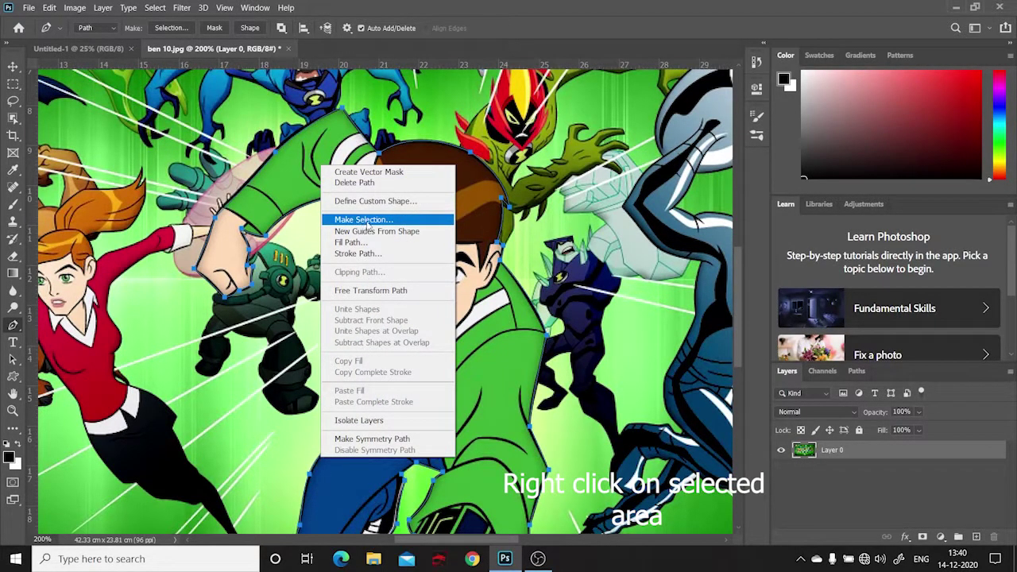
- Turn the path into a selection and add a vector mask hiding the green poster
click(371, 221)
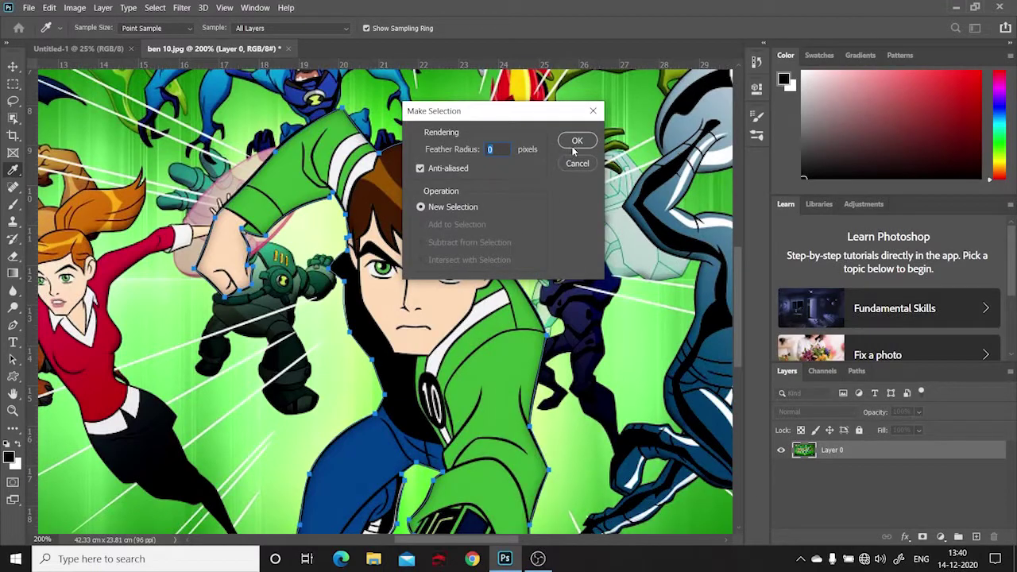
click(577, 140)
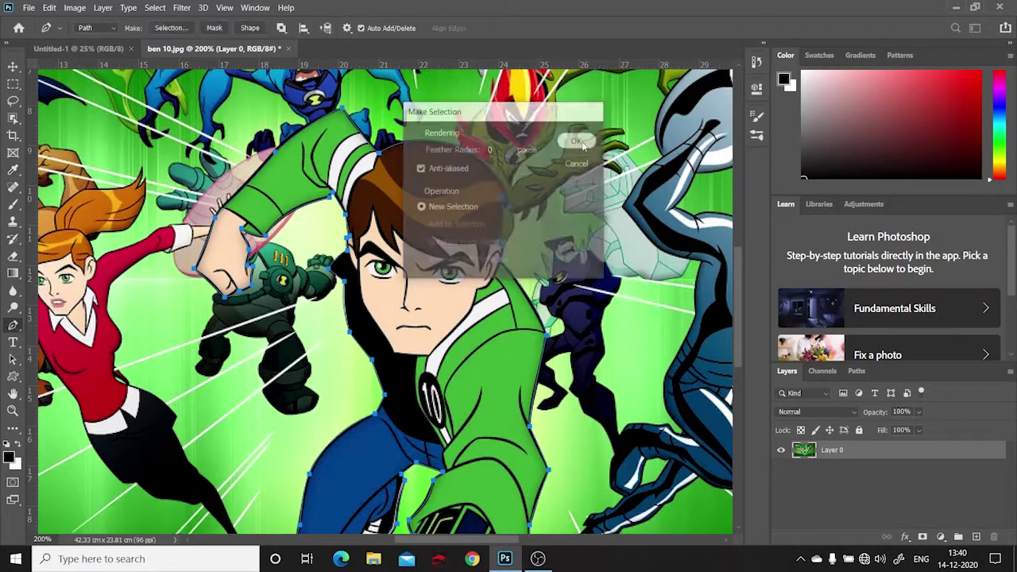
scroll(680, 278, down, 2)
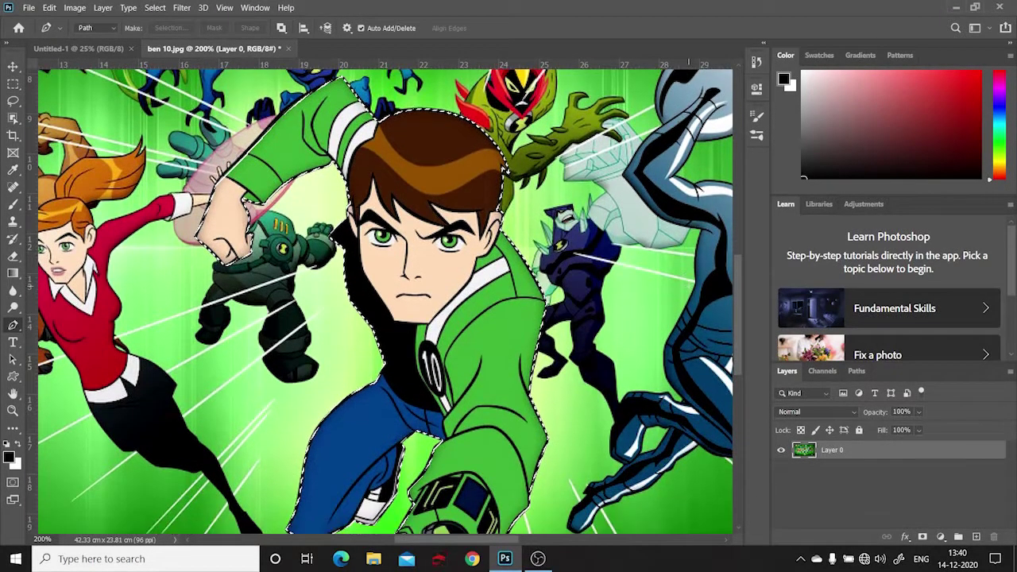
key(ctrl+minus)
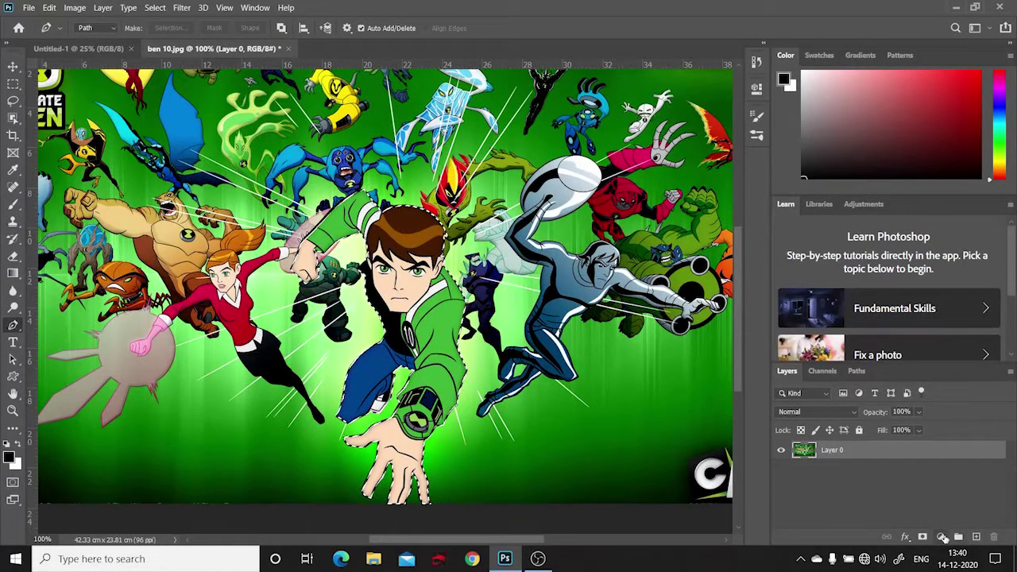
click(941, 537)
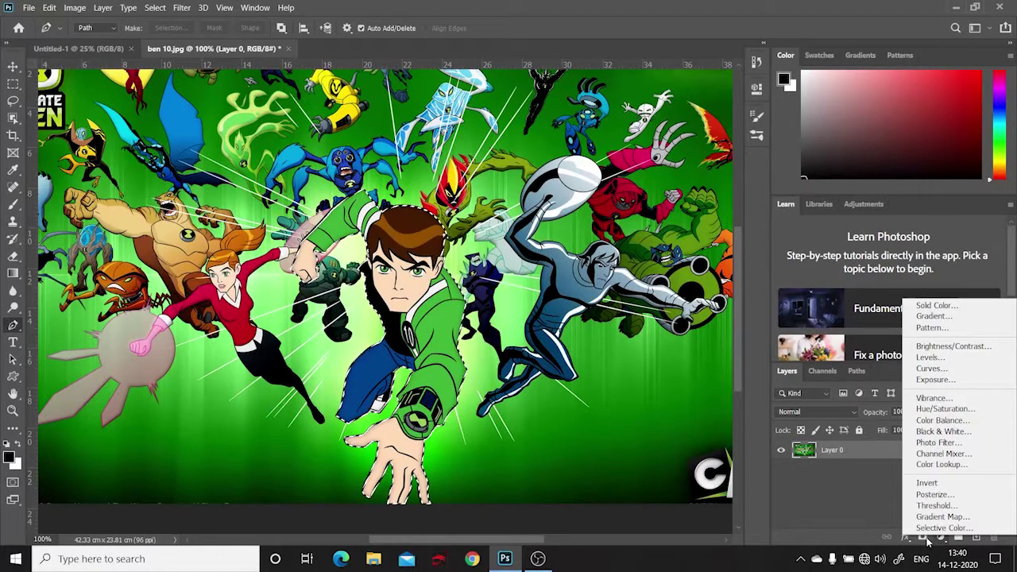
click(923, 538)
click(924, 538)
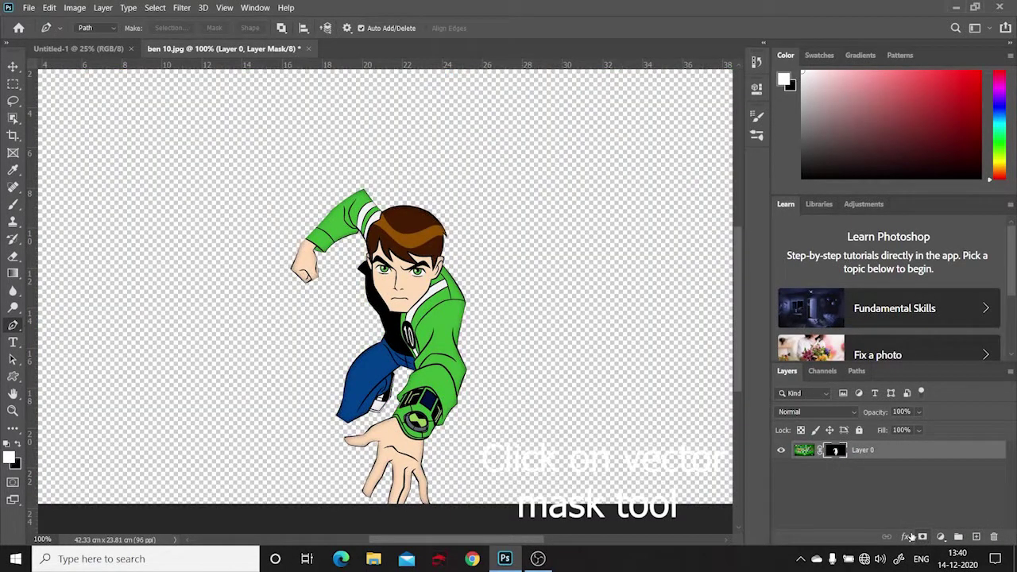
- Move Ben slightly higher on the canvas with the Move tool
click(13, 66)
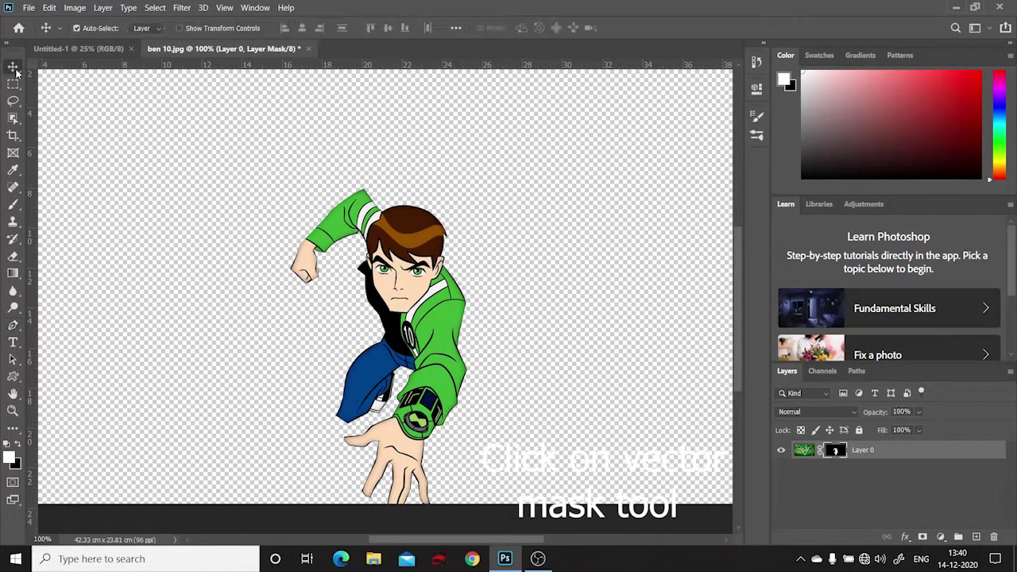
drag(399, 278, 400, 260)
drag(413, 216, 420, 169)
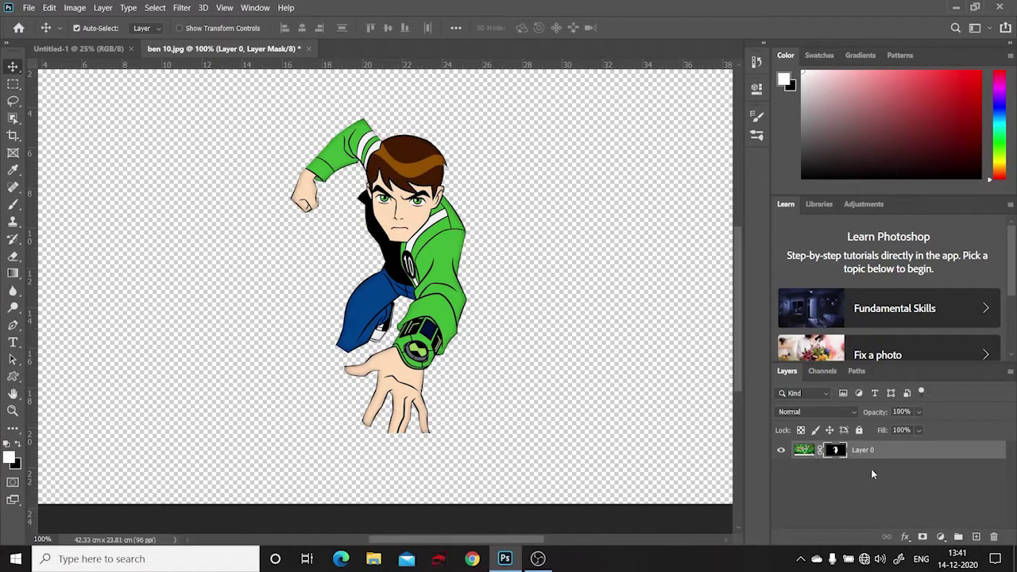
- Add a blank Layer 1 and restack it beneath Ben's masked Layer 0
click(976, 536)
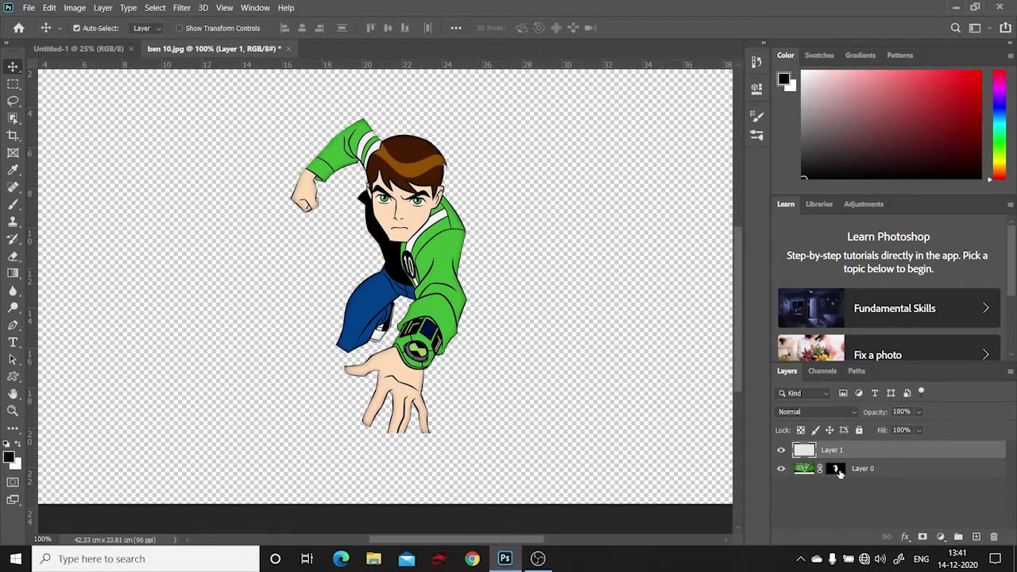
drag(839, 473, 883, 439)
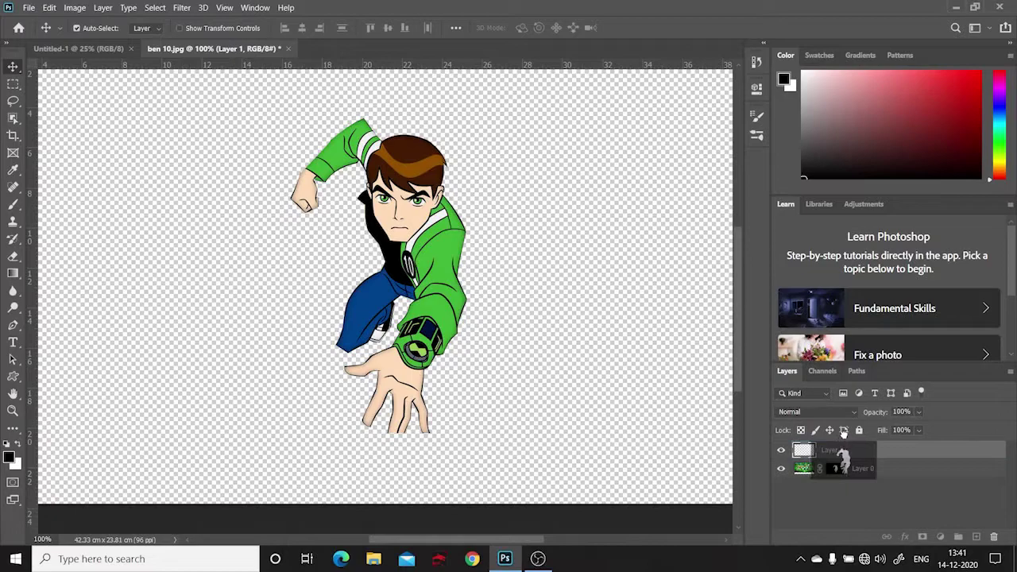
drag(882, 438, 882, 450)
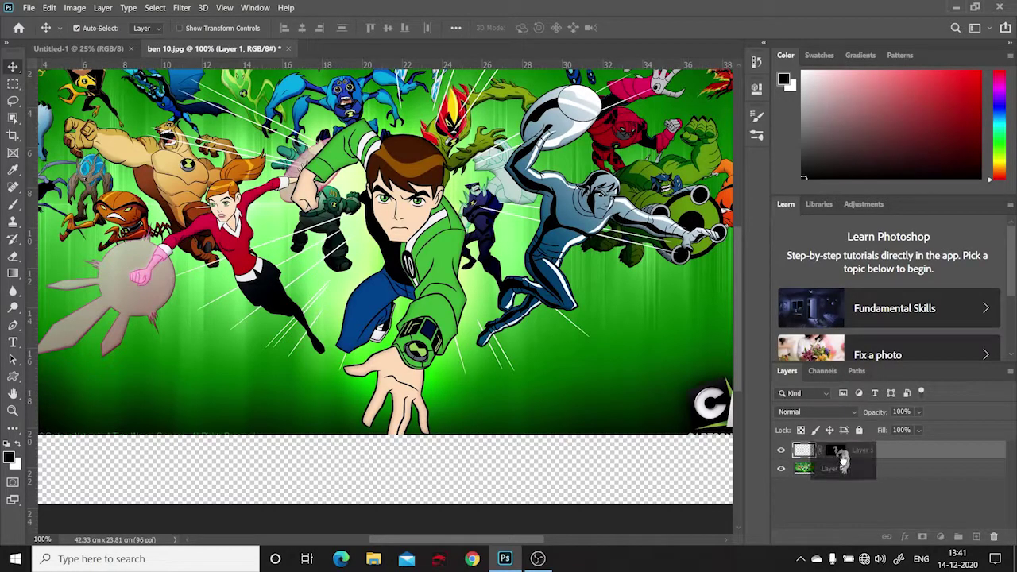
drag(843, 452, 844, 475)
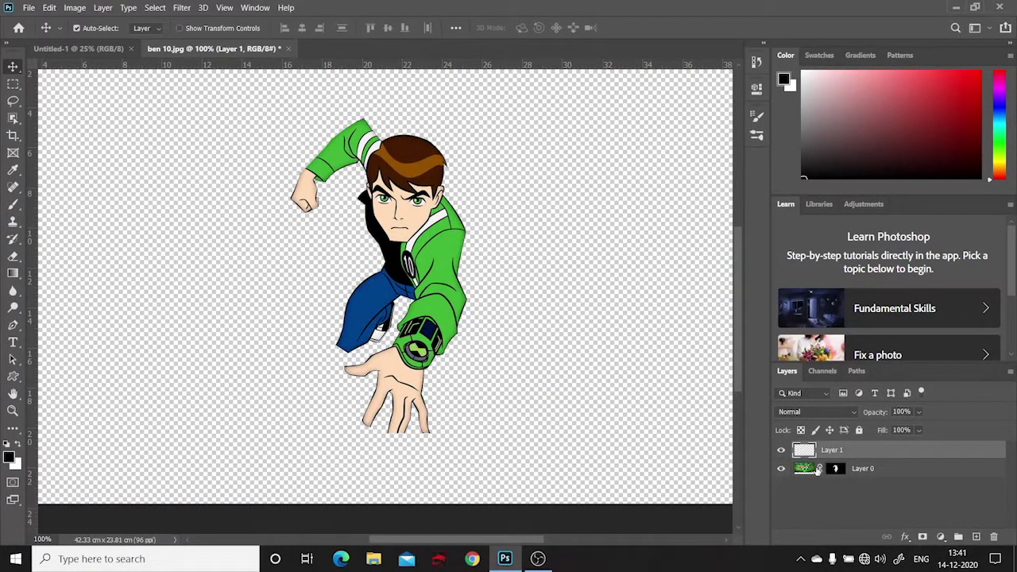
drag(933, 467, 934, 445)
- Add a Solid Color fill layer of #f4f2f2 above Layer 1, beneath Ben
click(836, 469)
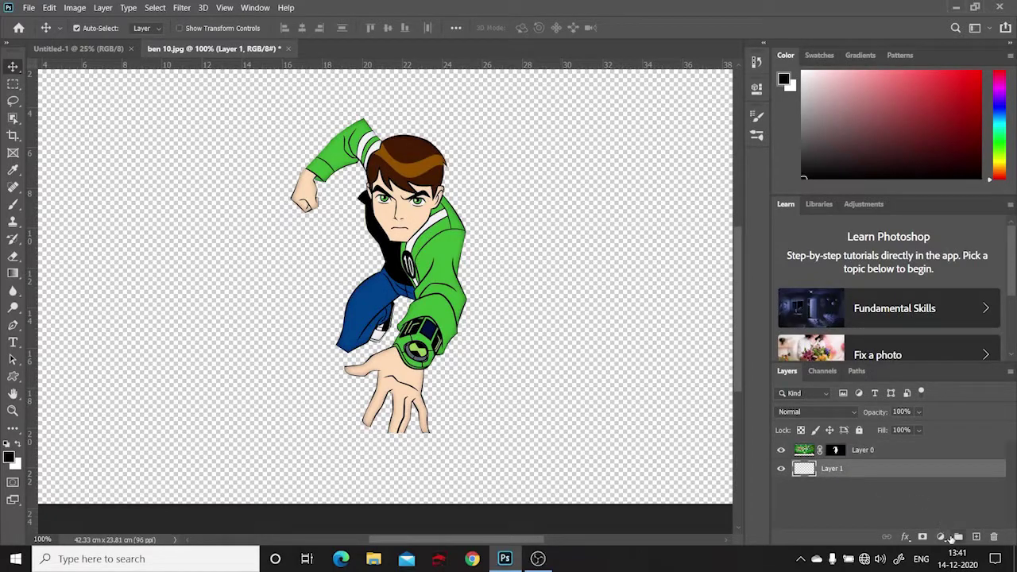
click(941, 538)
click(932, 310)
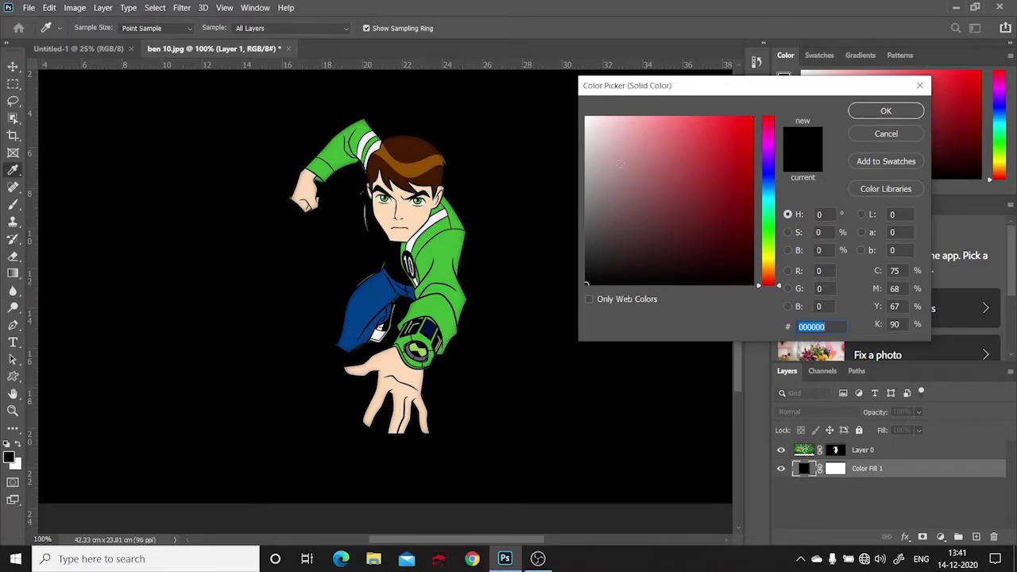
click(593, 135)
click(588, 122)
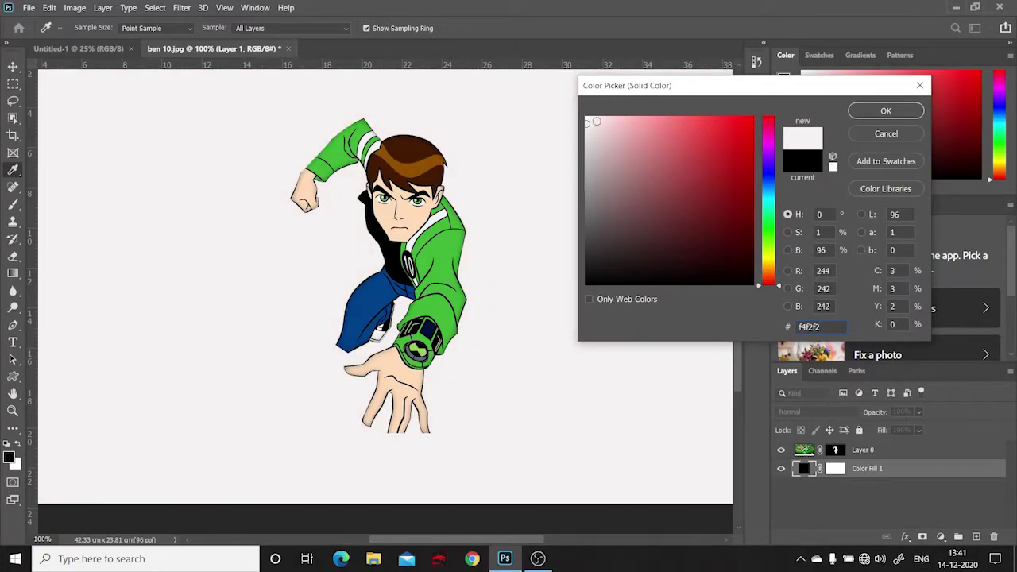
click(884, 112)
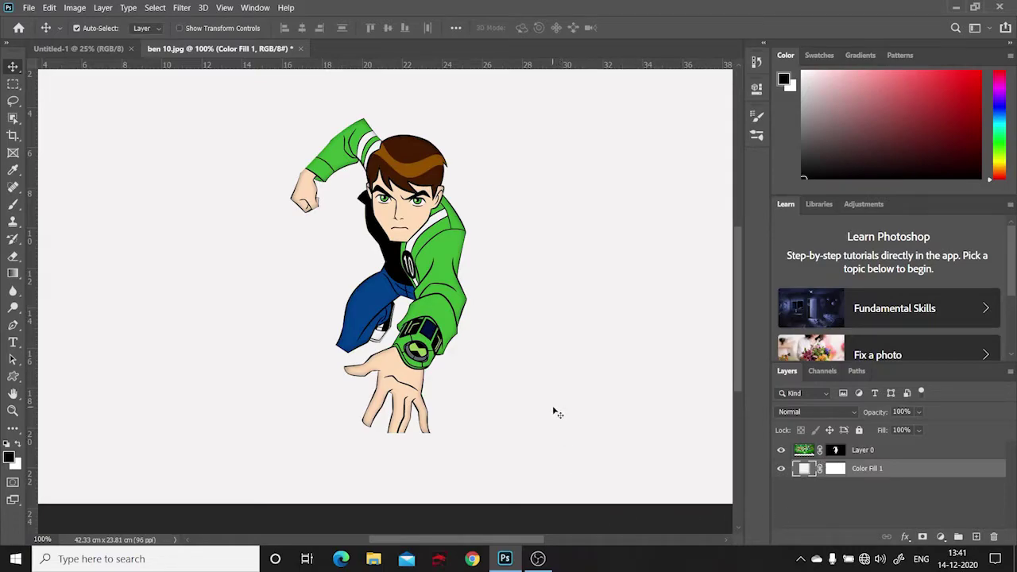
- Check the cut-out edges up close and nudge Ben into position on the background
key(ctrl+plus)
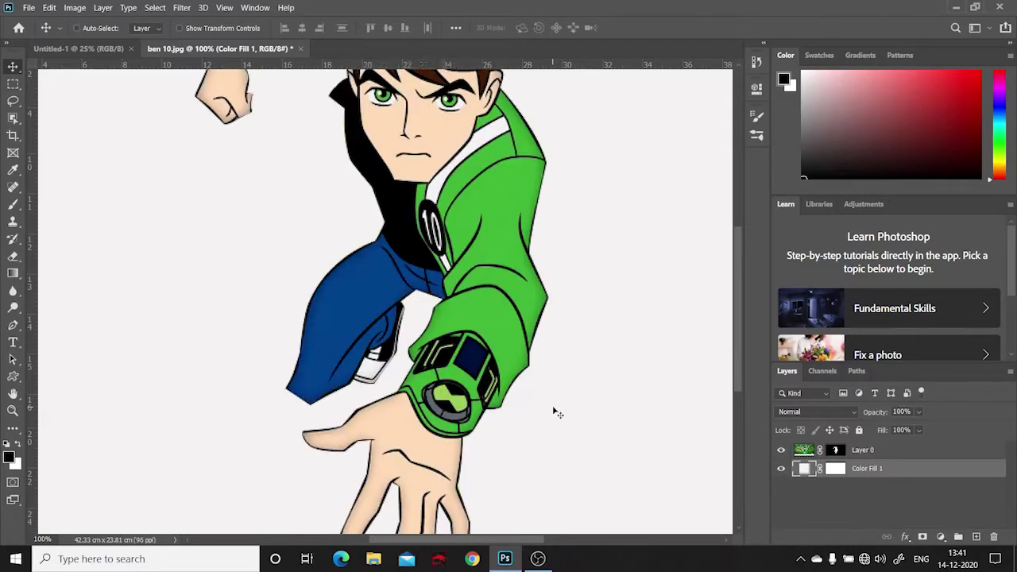
key(ctrl+minus)
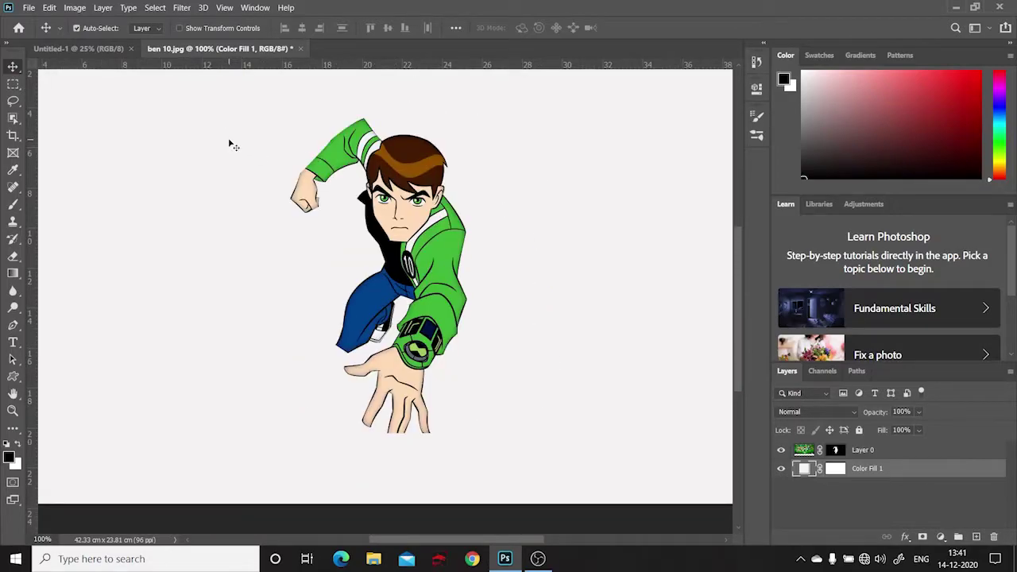
mouse_move(380, 211)
mouse_down()
mouse_move(421, 214)
mouse_move(378, 242)
mouse_up()
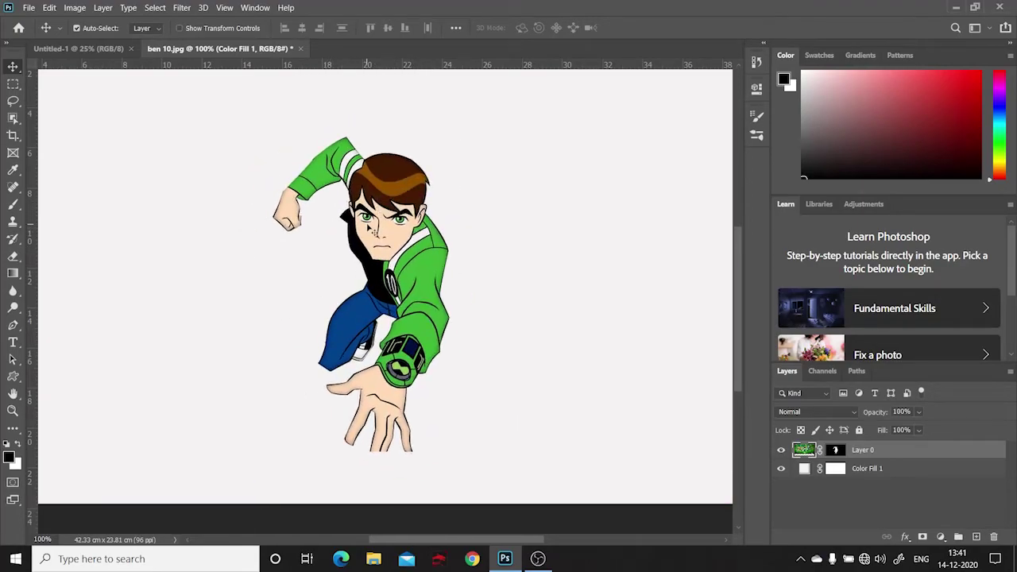